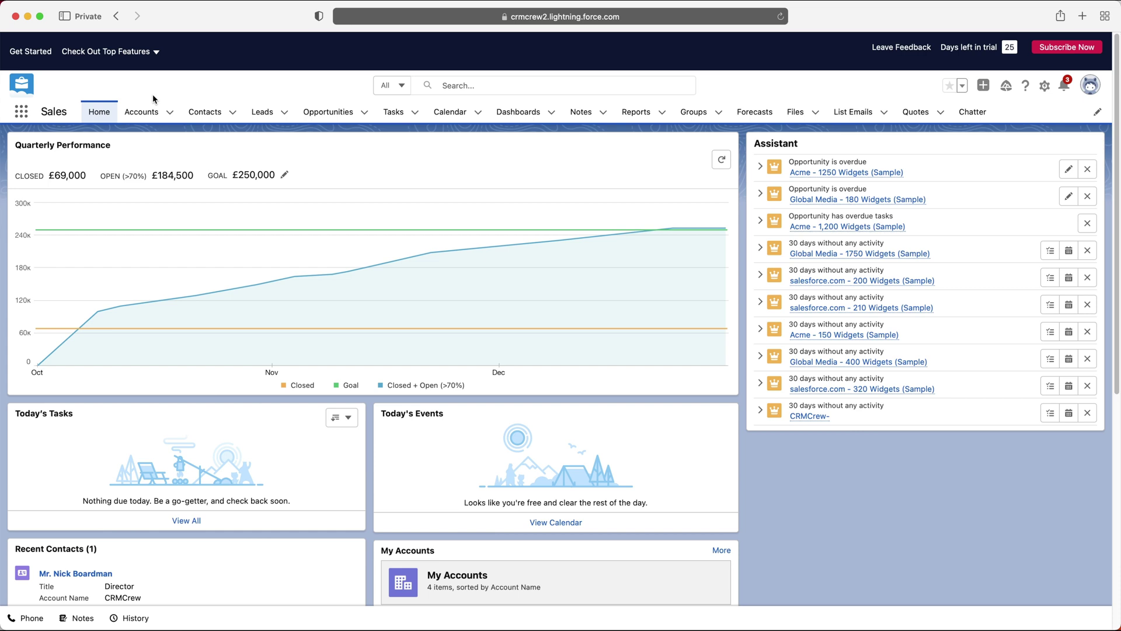
Switch the Leads list to All Open Leads and pin it as the default view.
click(261, 114)
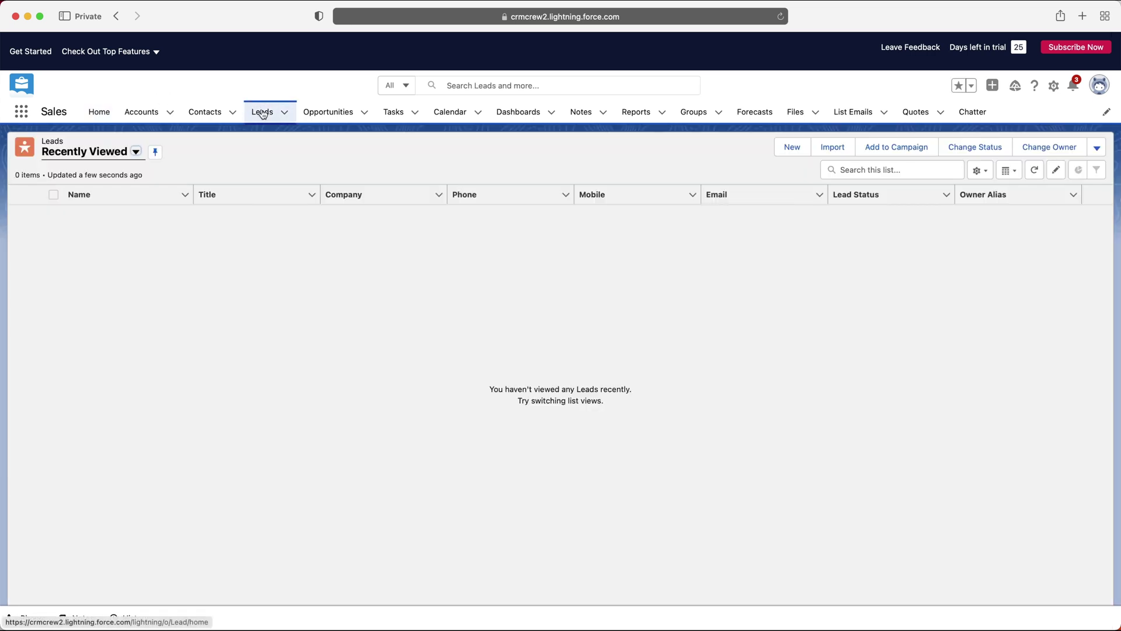
click(136, 152)
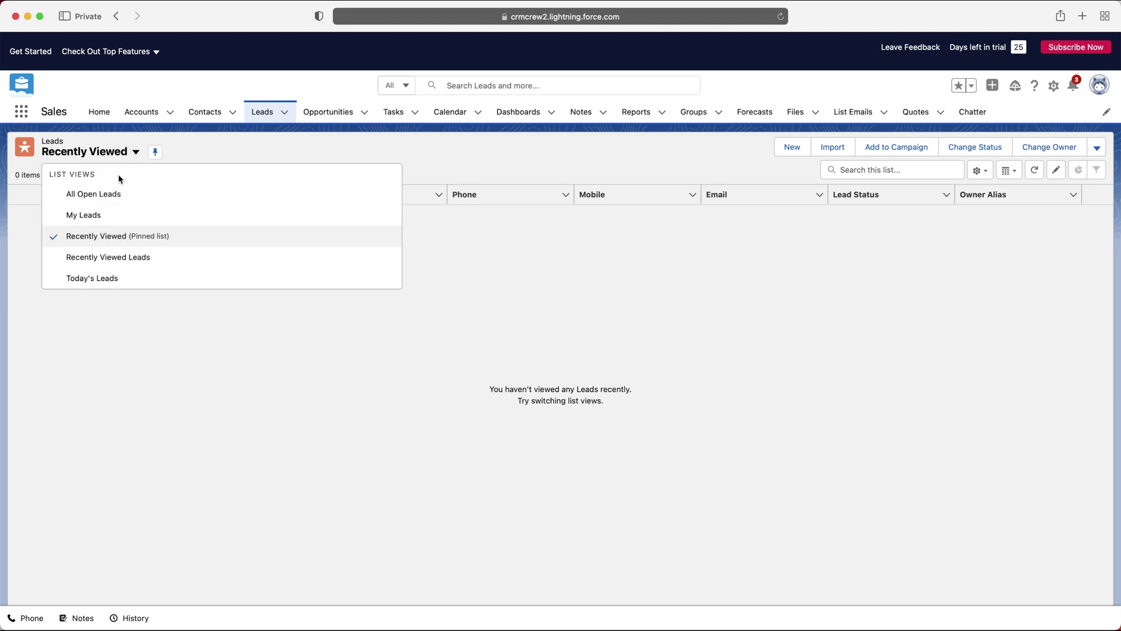
click(108, 193)
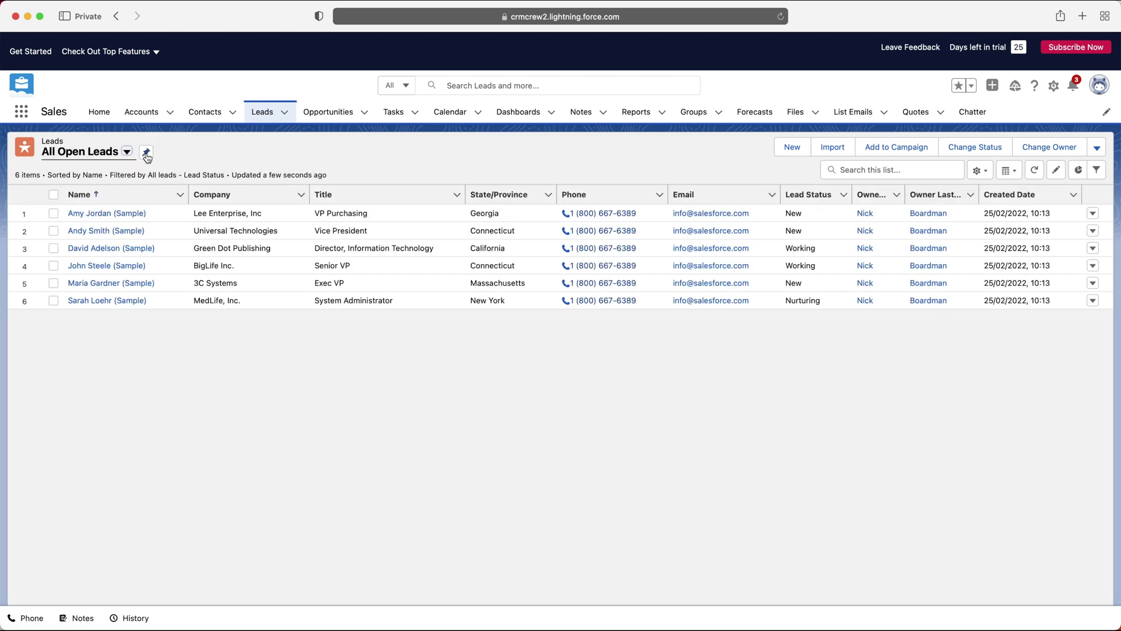
click(146, 153)
Begin a new lead, keeping Lead Status as New and choosing the salutation Mr.
click(792, 151)
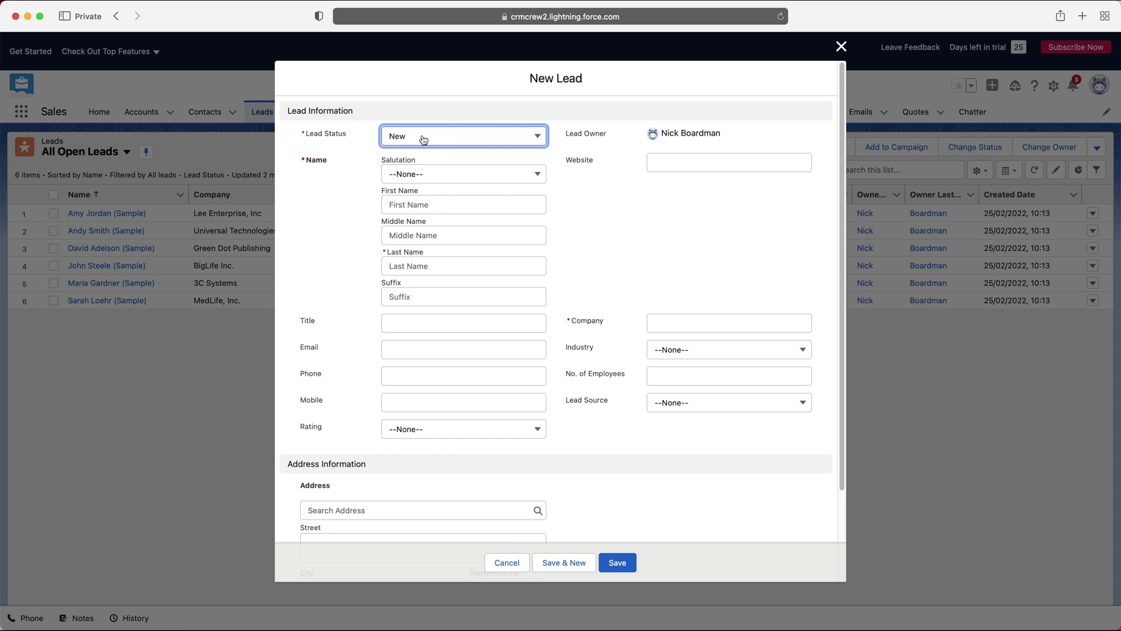
click(423, 139)
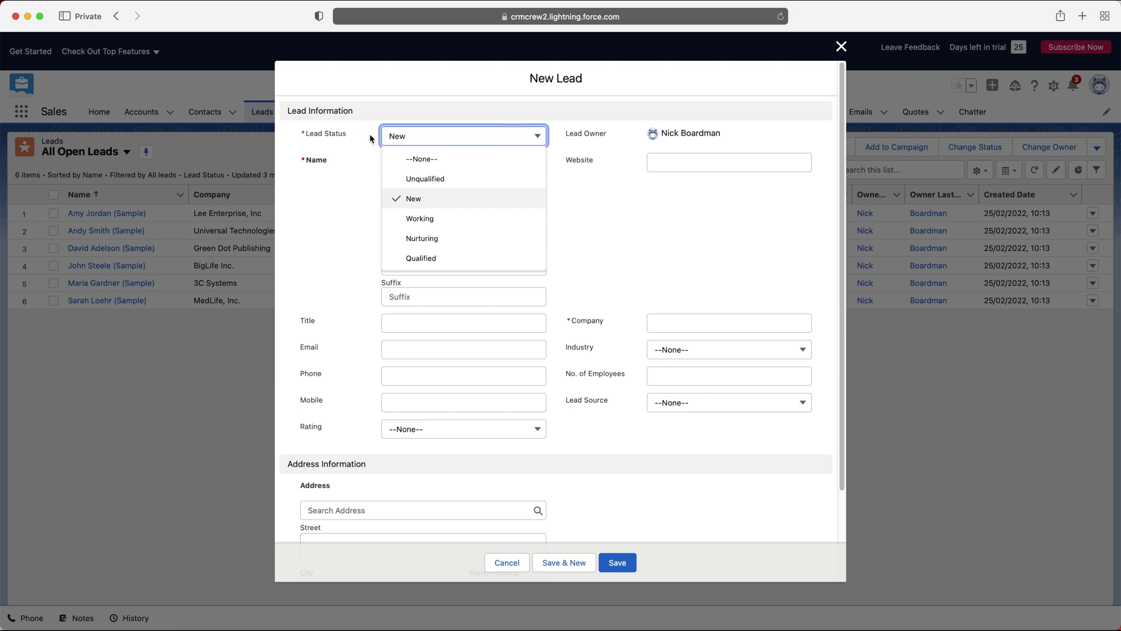
click(423, 201)
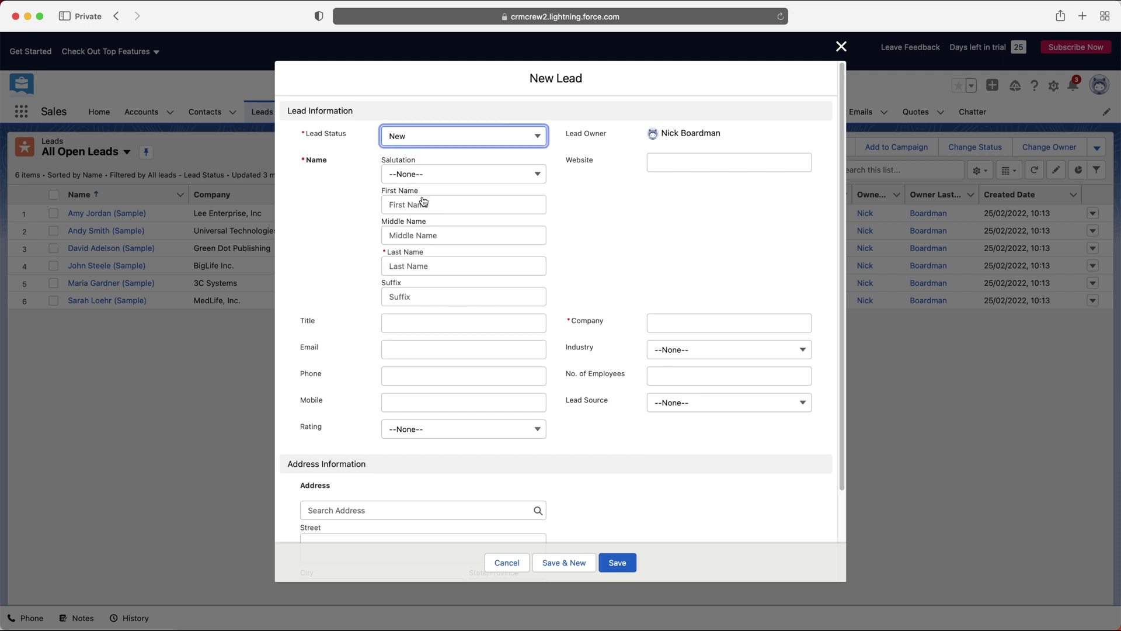
click(414, 136)
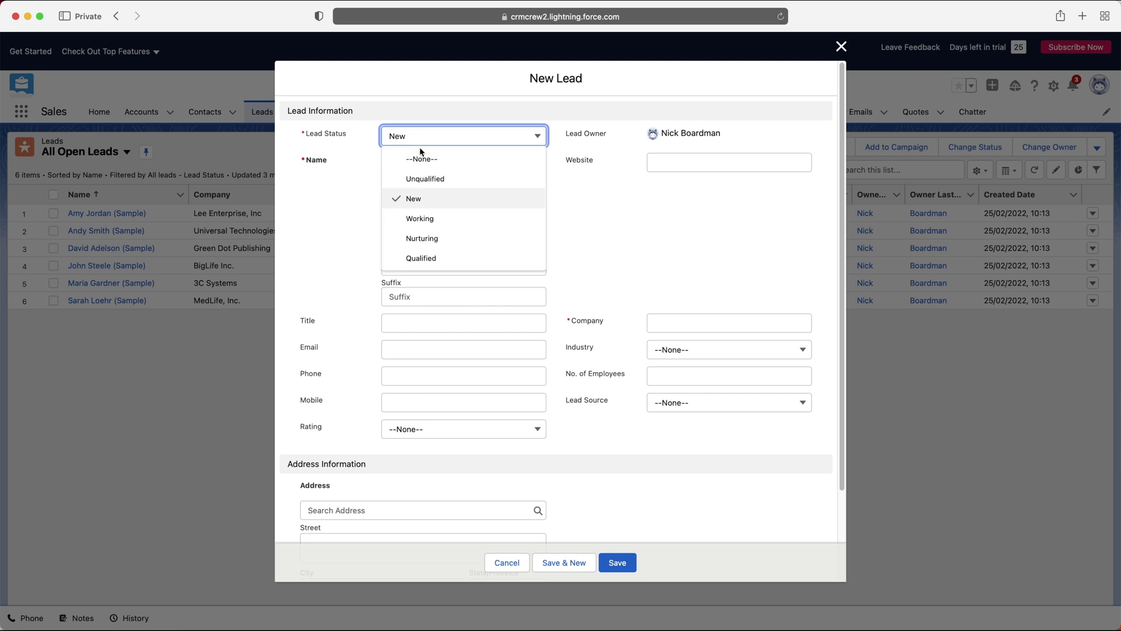
click(349, 189)
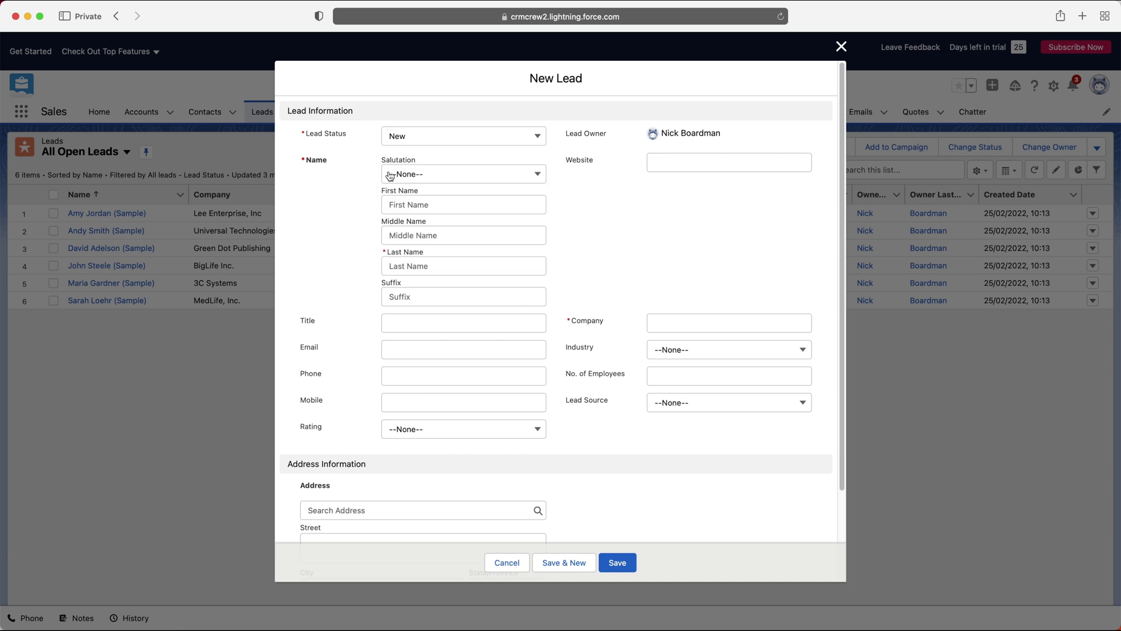
click(421, 174)
click(415, 216)
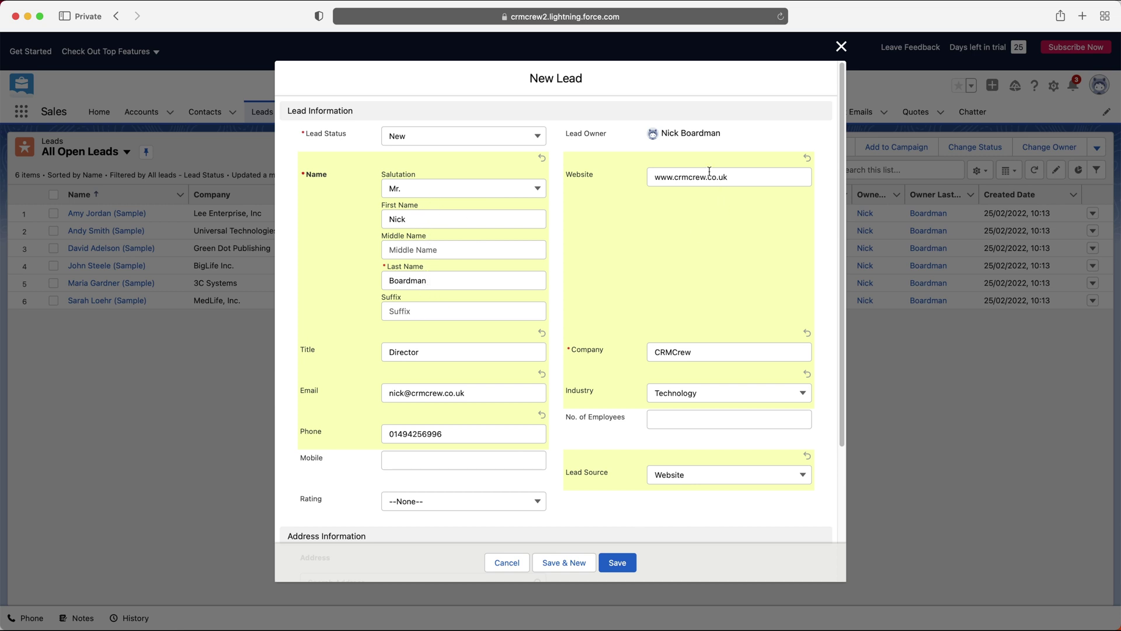
Scroll down through the New Lead form's filled-in details.
scroll(694, 353, down, 1)
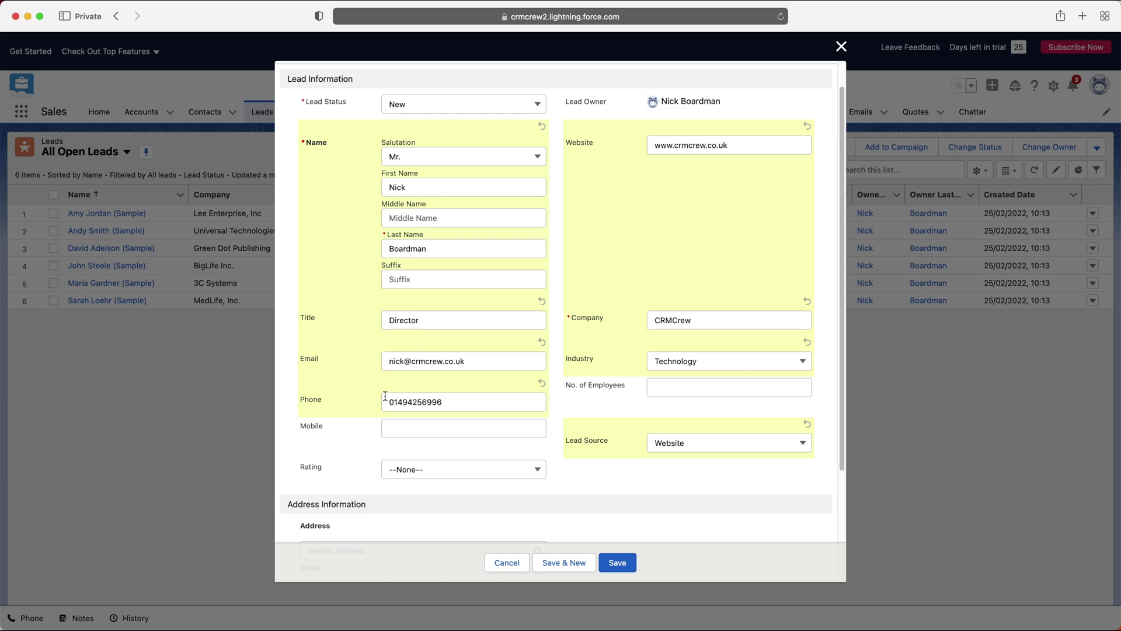
scroll(679, 349, down, 5)
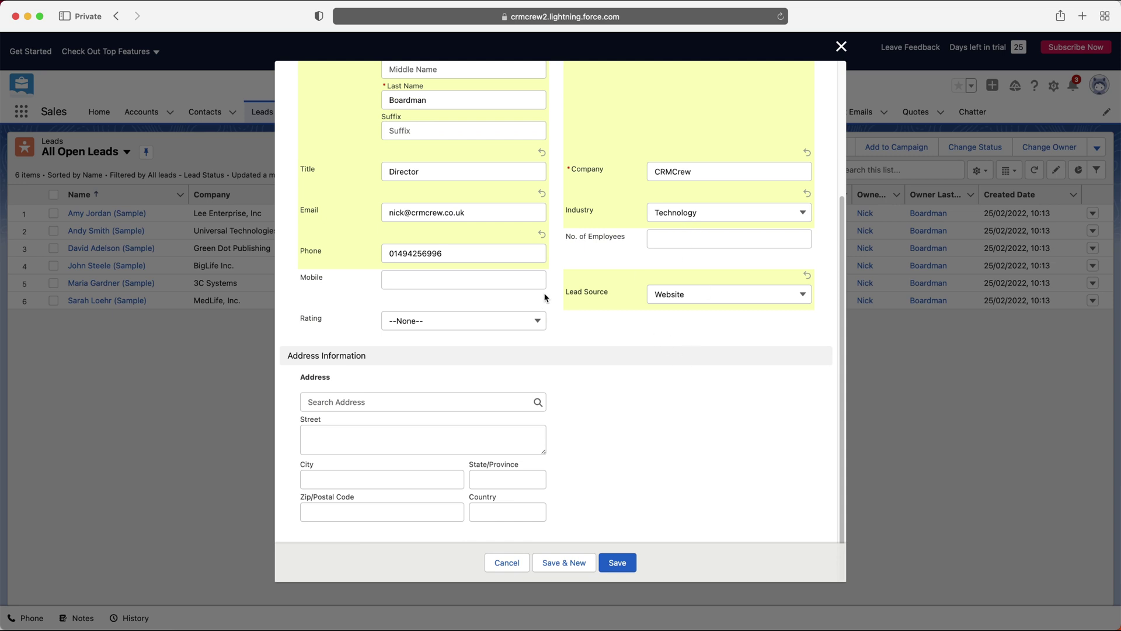
Set Rating to Cold and Lead Source to Trade Show on the New Lead form.
click(489, 322)
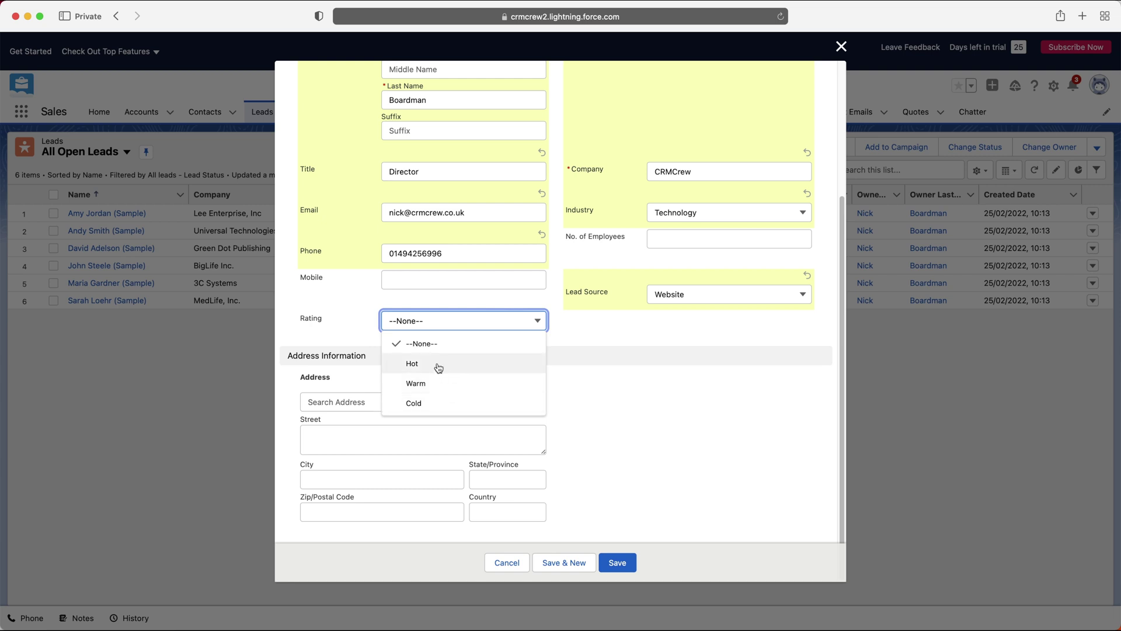
click(424, 404)
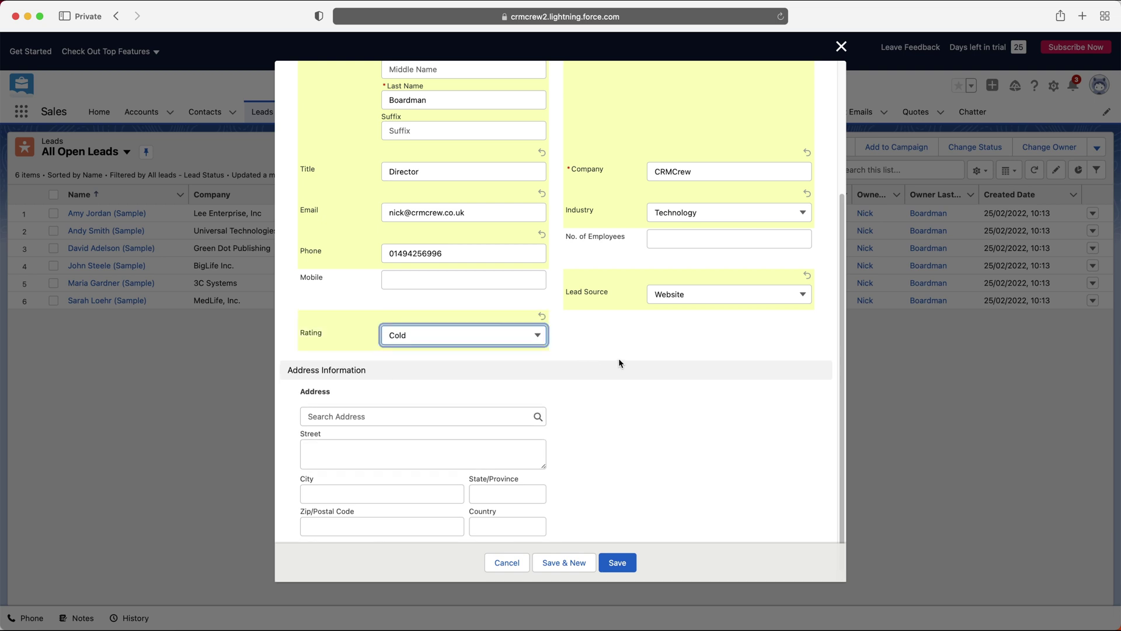
click(691, 294)
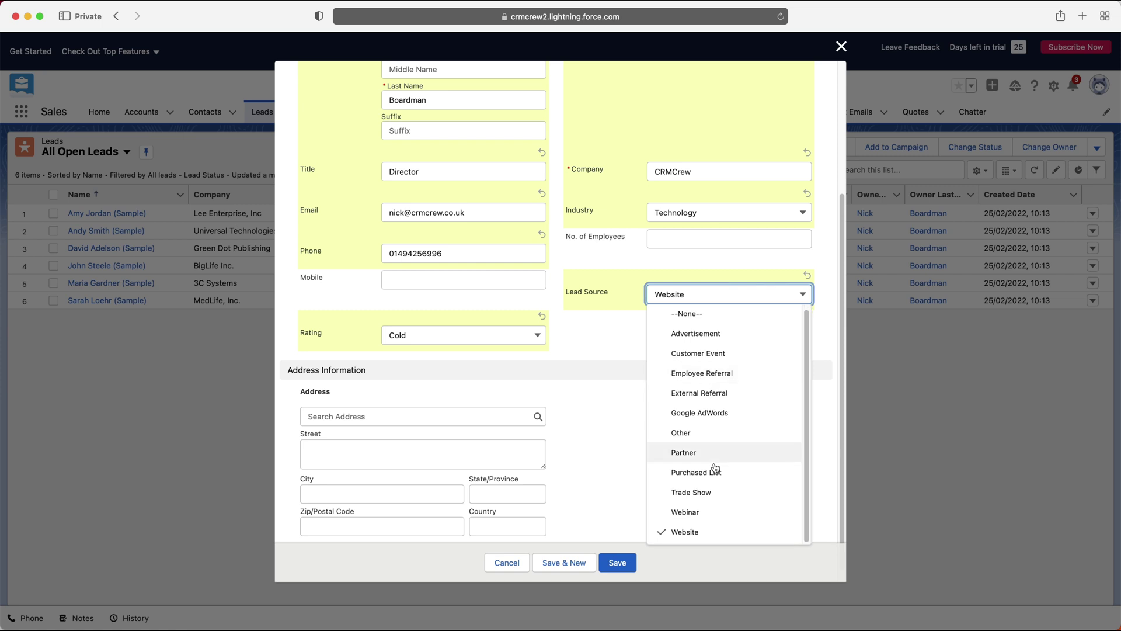
click(700, 494)
scroll(609, 329, down, 1)
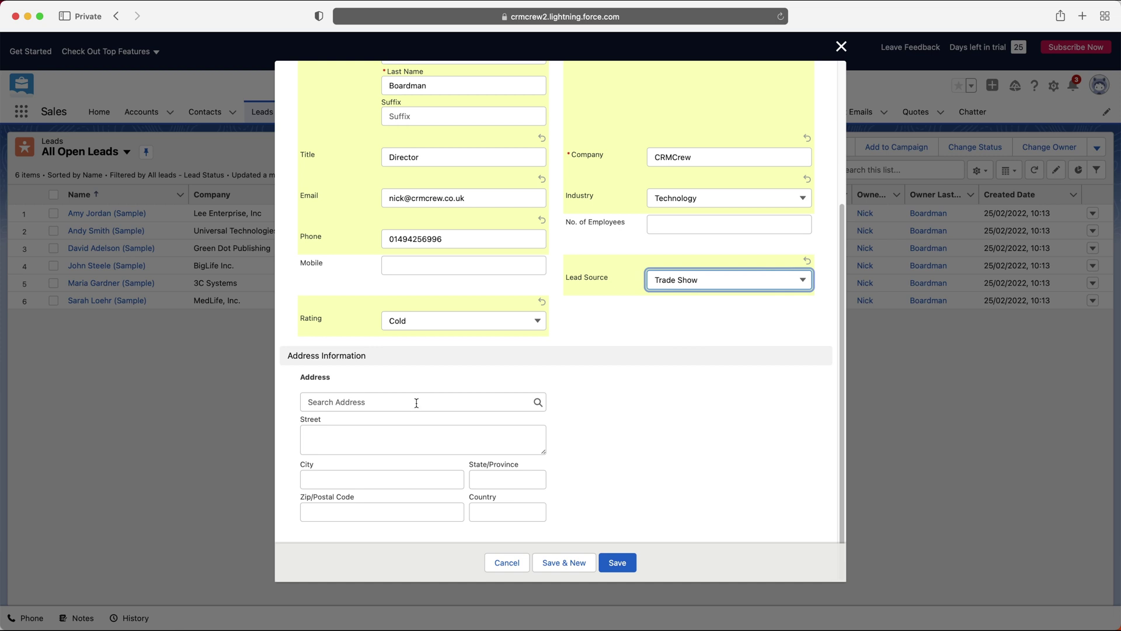
scroll(417, 403, up, 5)
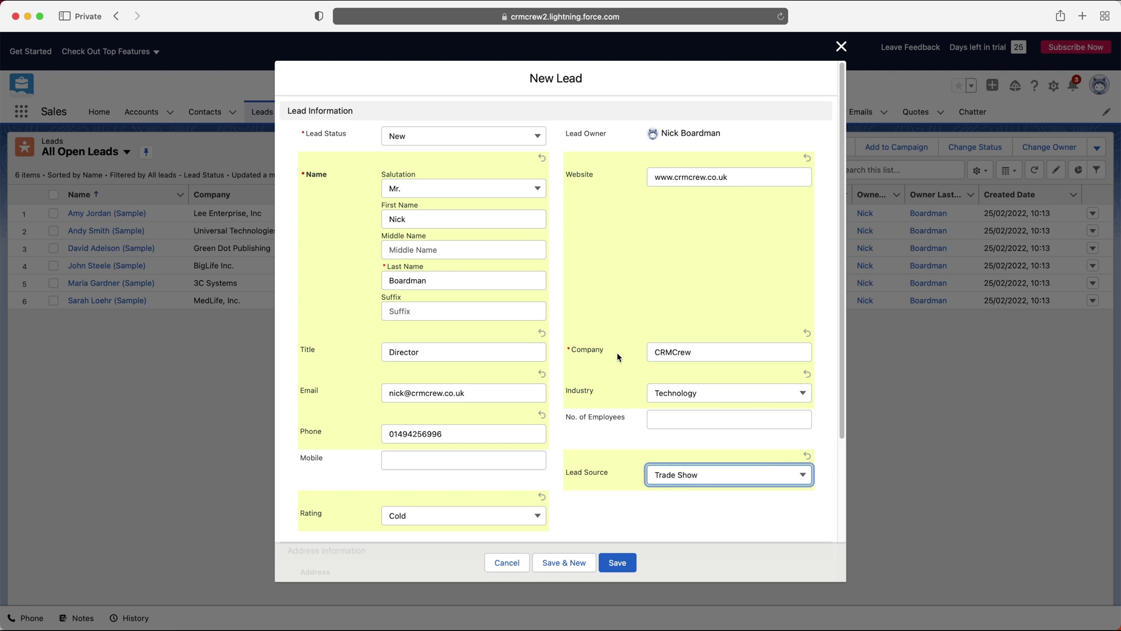
scroll(619, 456, down, 2)
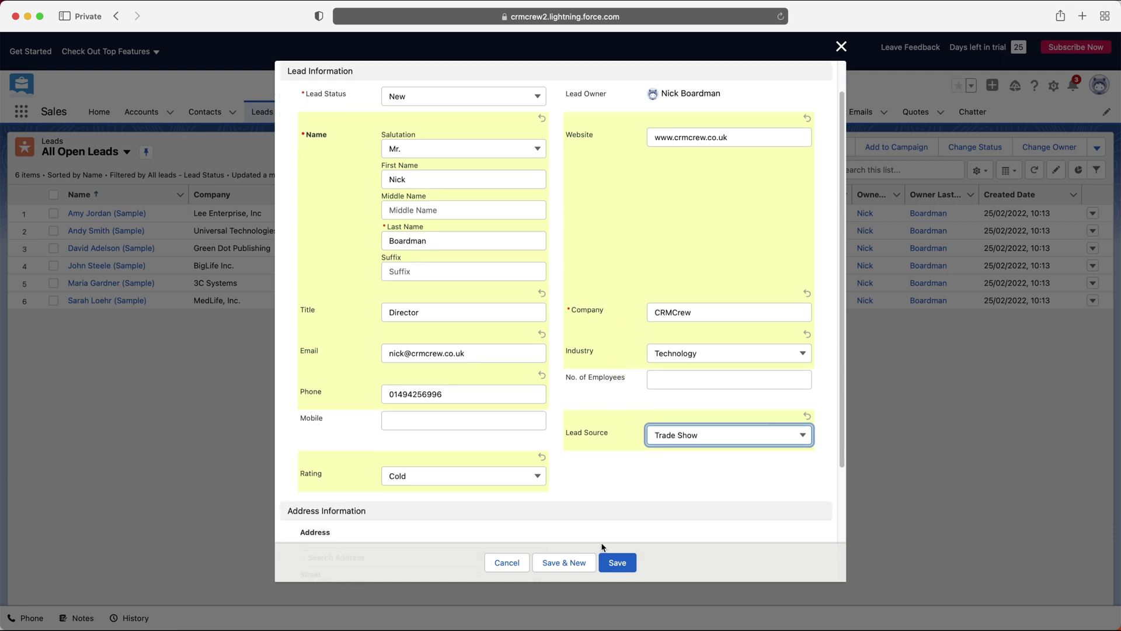
scroll(618, 526, up, 2)
Save the new lead, then preview its call, email, event and task activity forms.
click(618, 562)
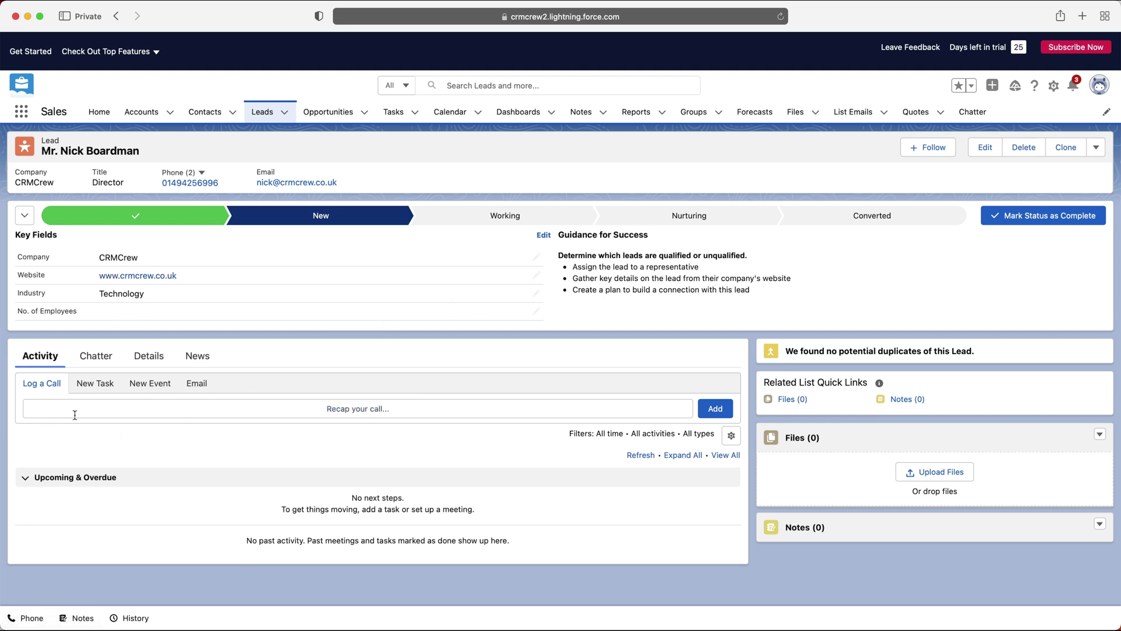
click(179, 414)
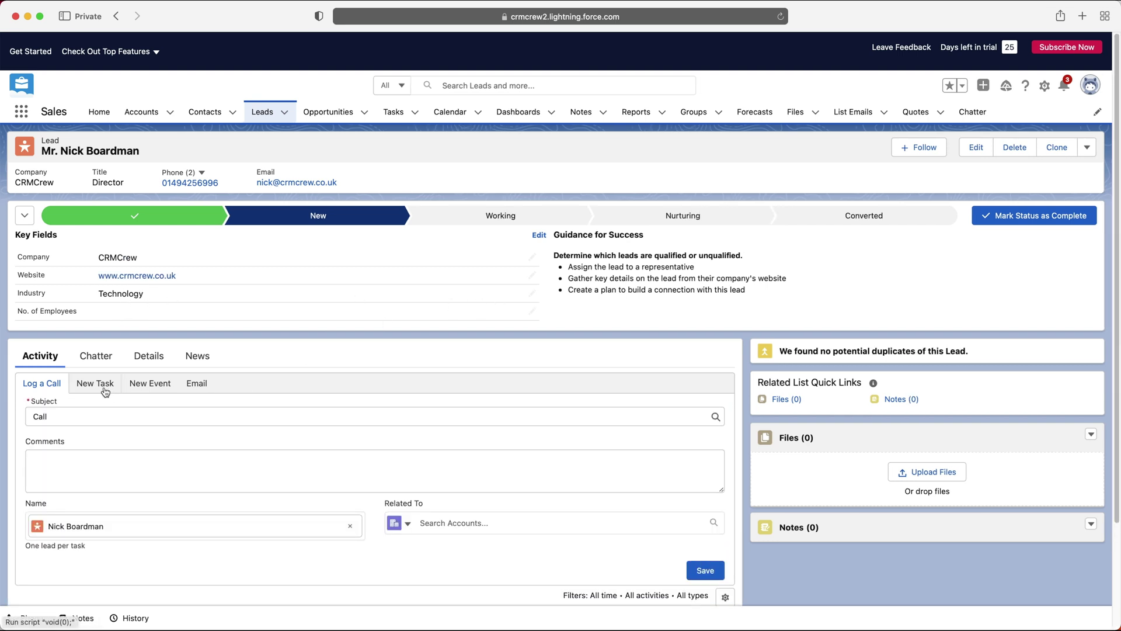
click(187, 388)
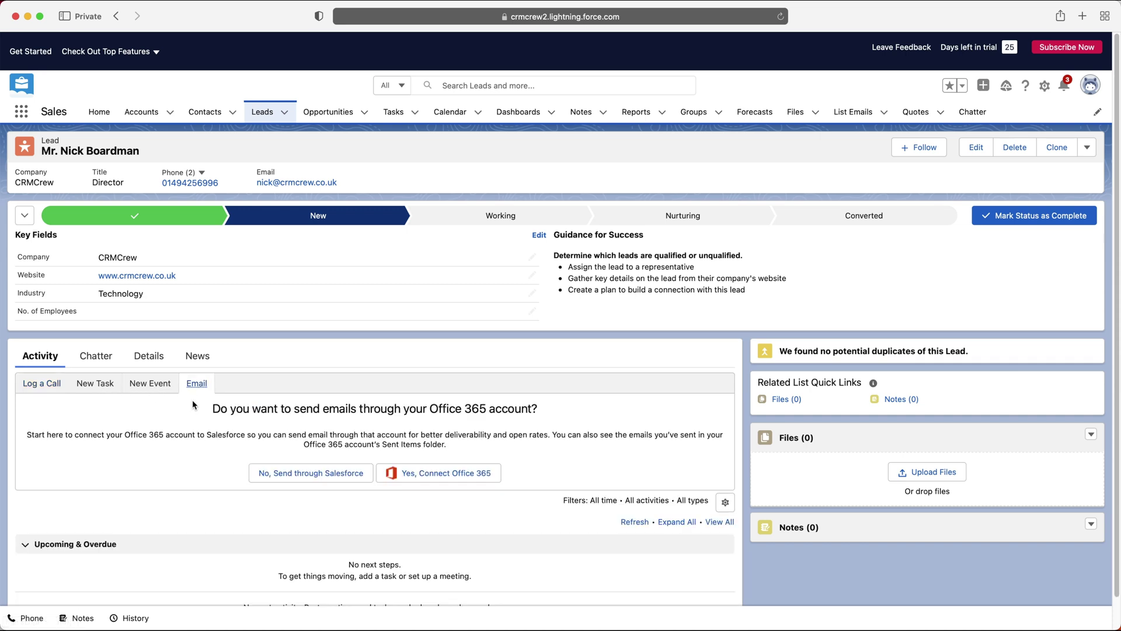
click(167, 386)
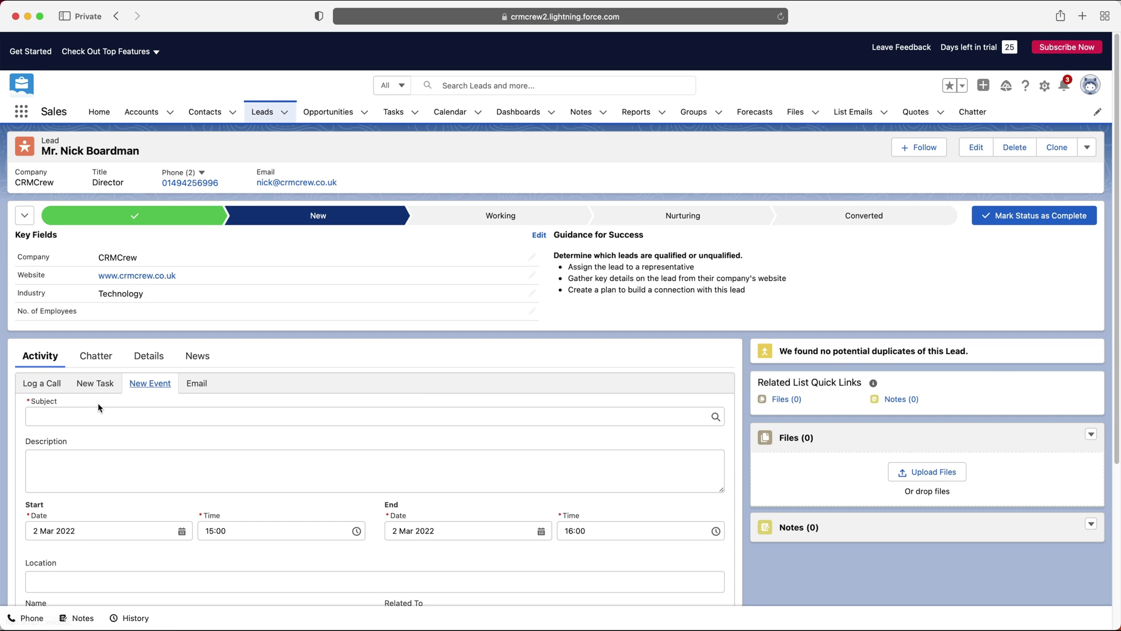
click(97, 388)
click(47, 388)
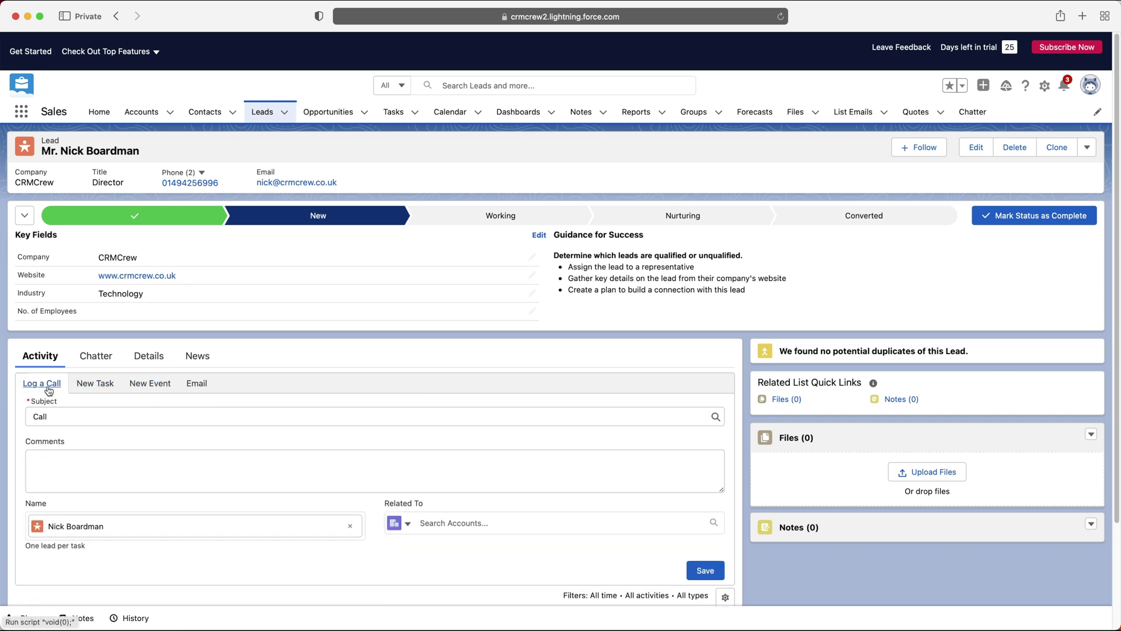
Browse the lead's Chatter feed and update editor, its Details fields, then its News tab.
click(88, 357)
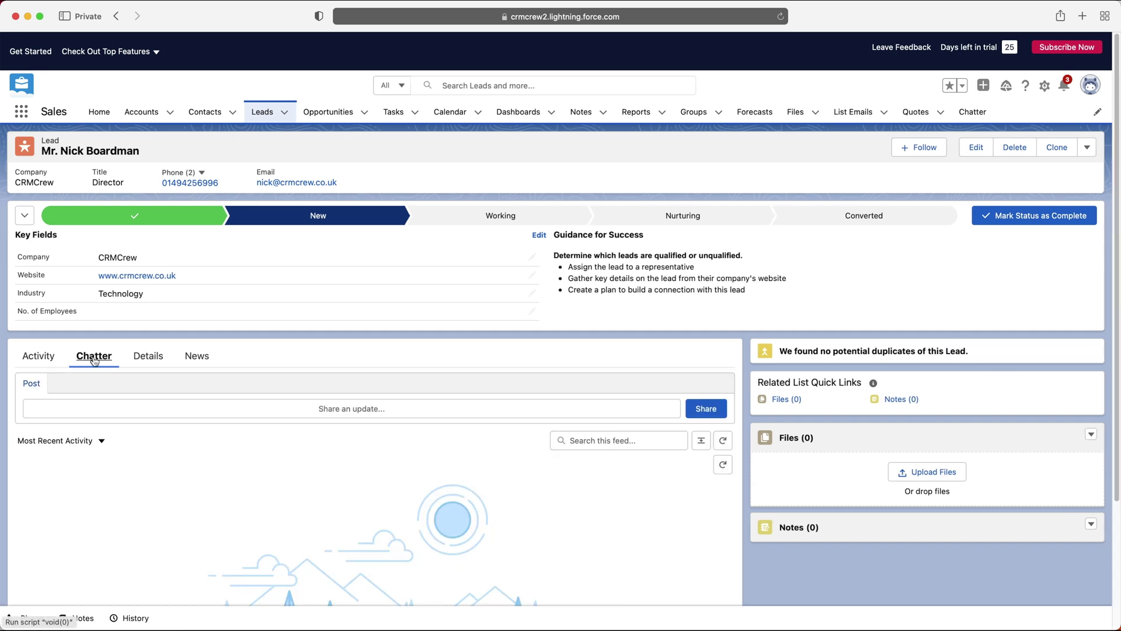
scroll(190, 413, down, 1)
scroll(257, 410, down, 2)
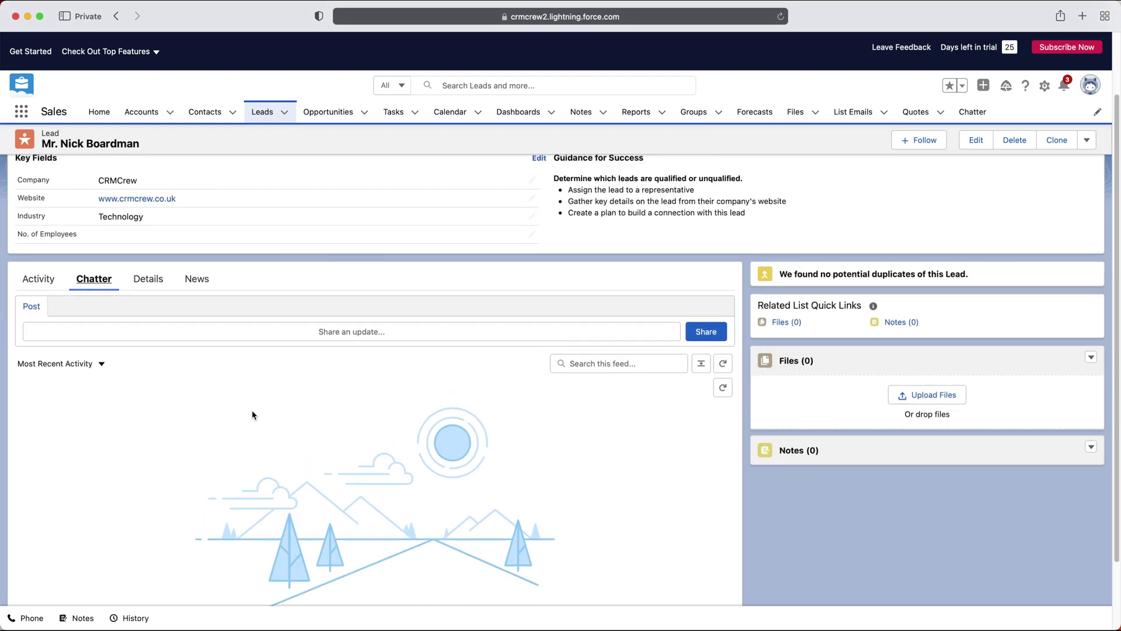
click(174, 332)
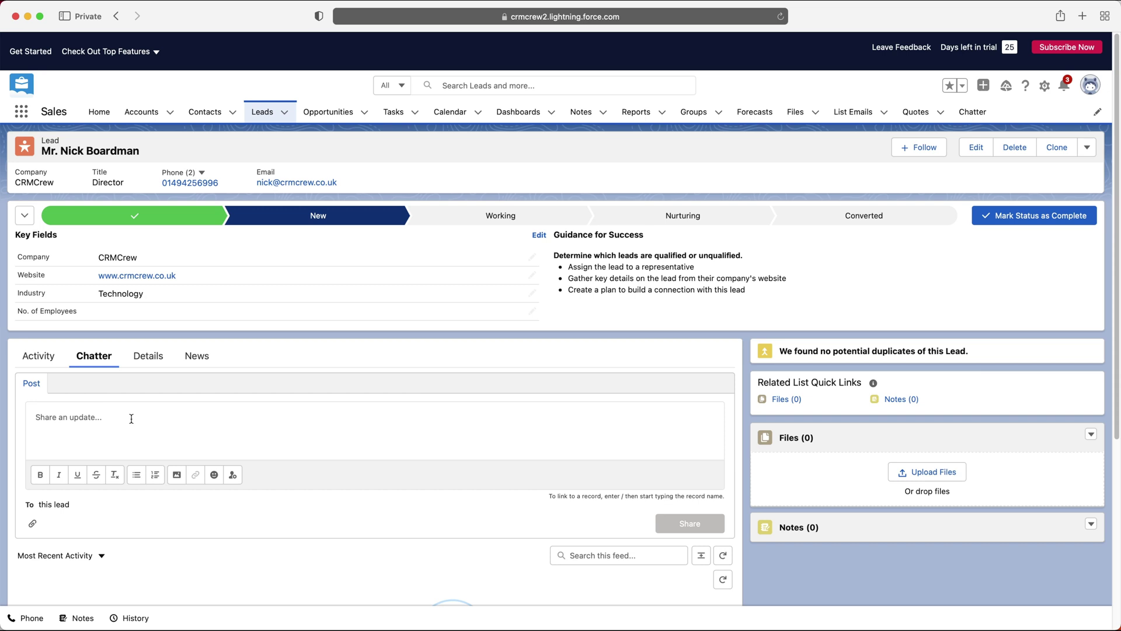
click(146, 356)
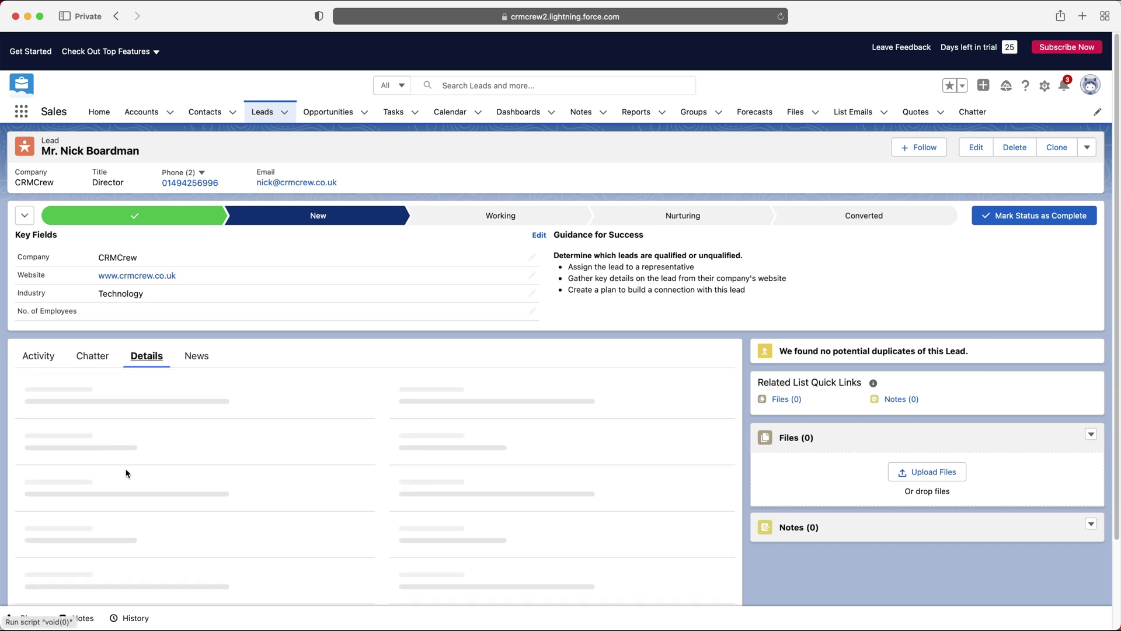
scroll(263, 444, down, 1)
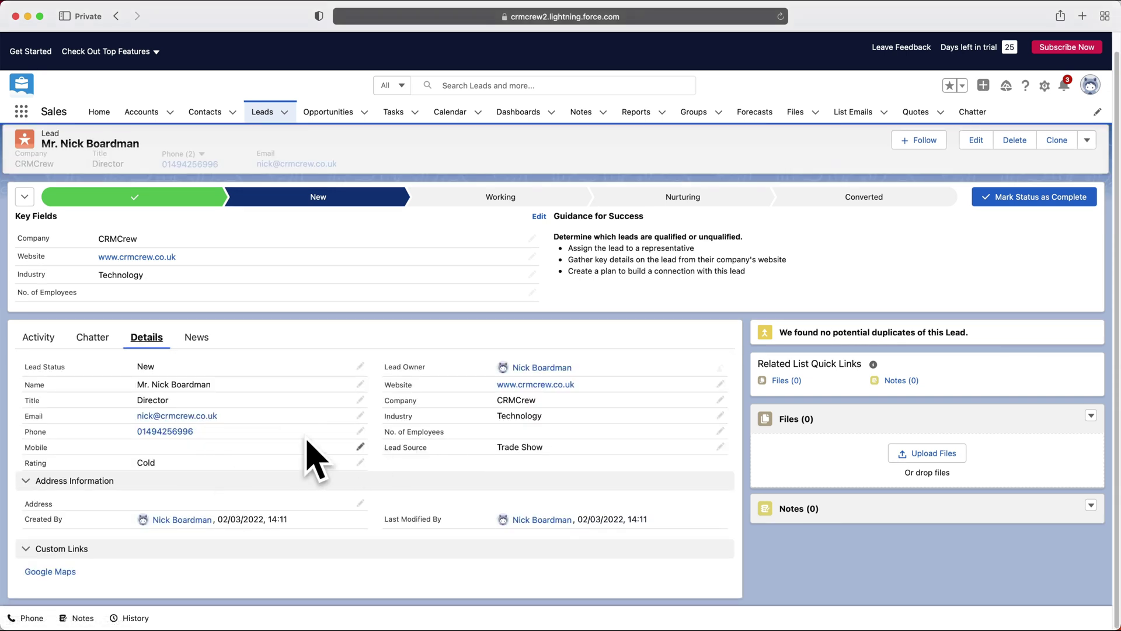
click(197, 337)
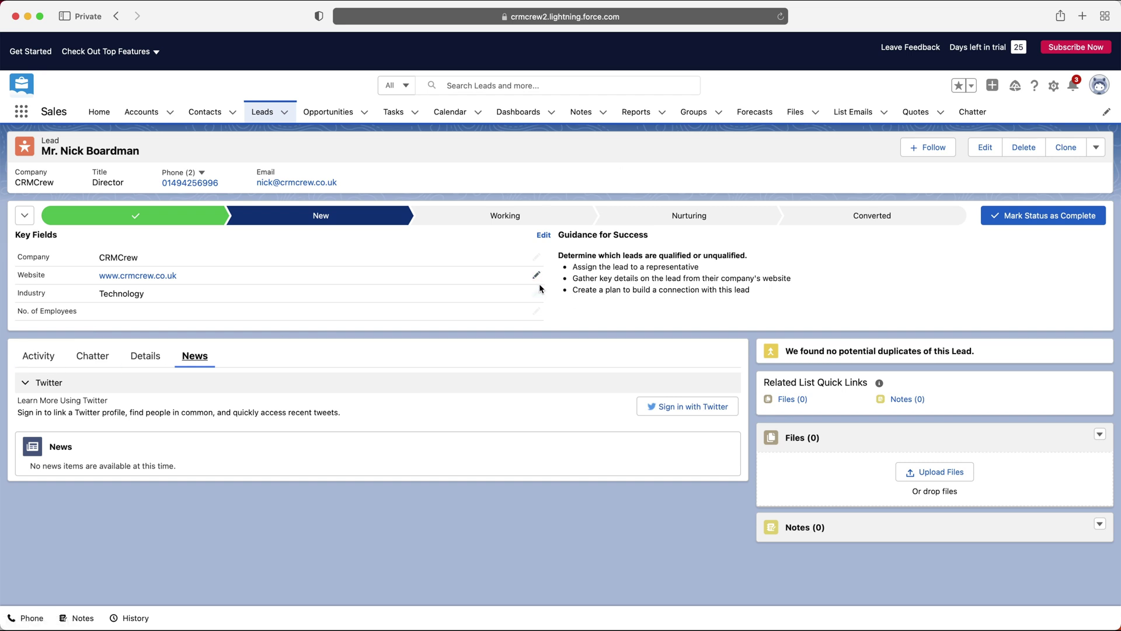
Return to the lead's Activity tab showing the Log a Call form.
click(28, 354)
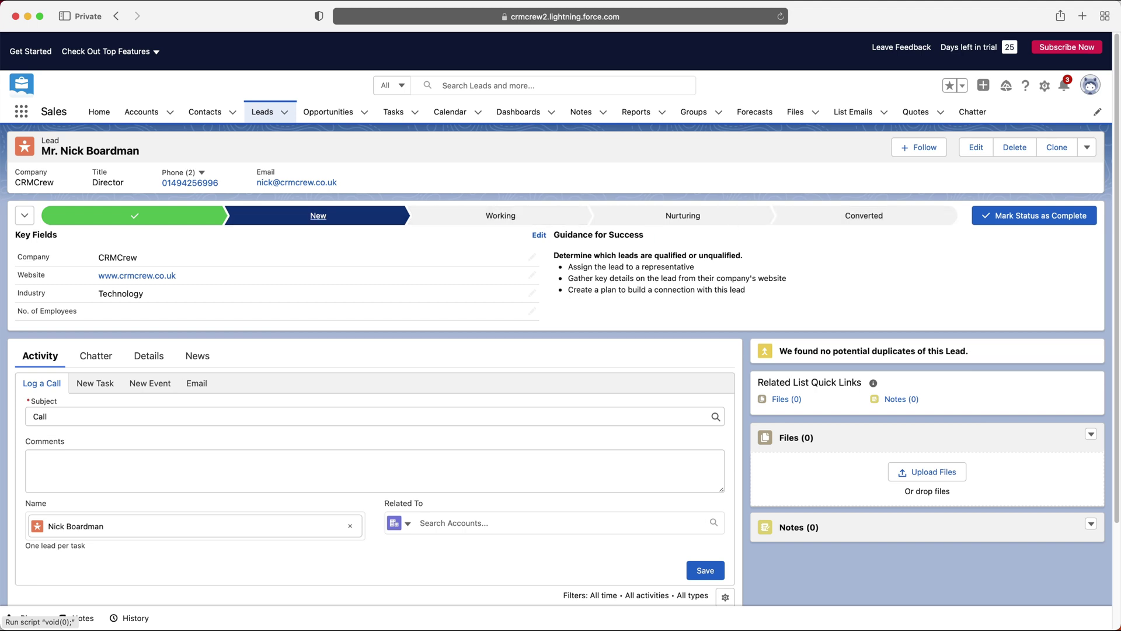
Mark Working, then Nurturing, as the lead's current status and select Converted in the path.
click(500, 215)
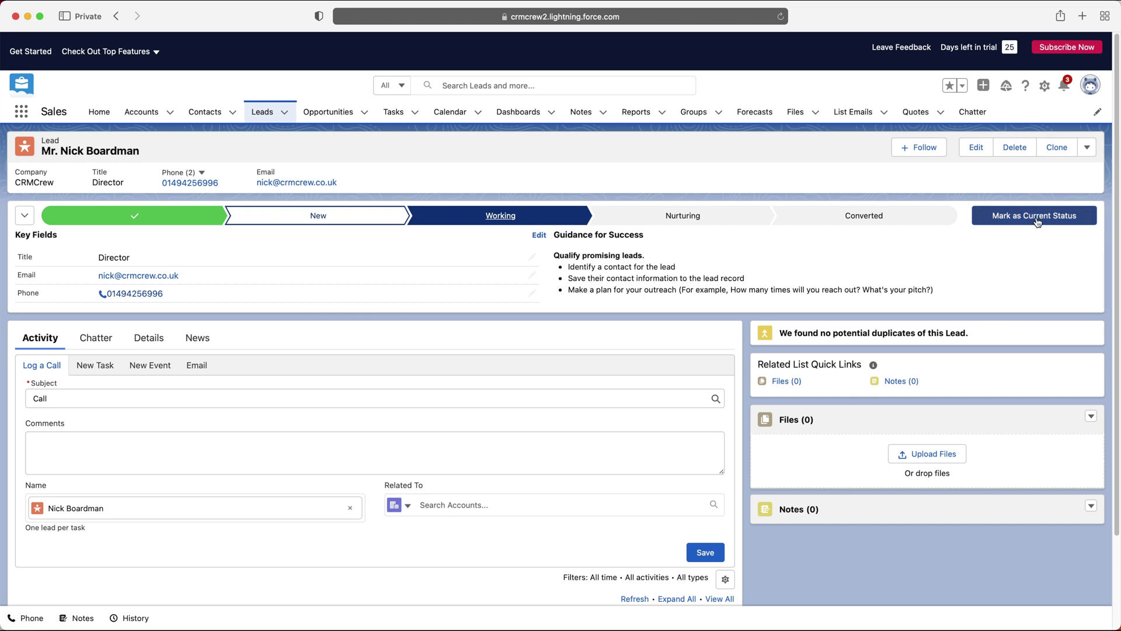
click(1035, 216)
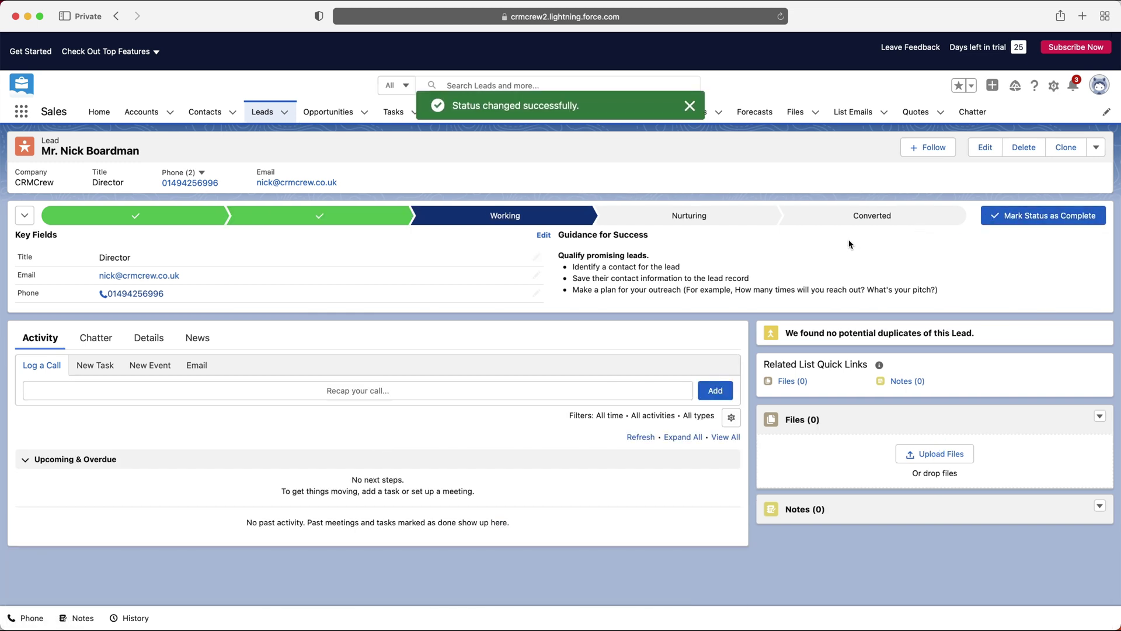
click(689, 215)
click(1029, 216)
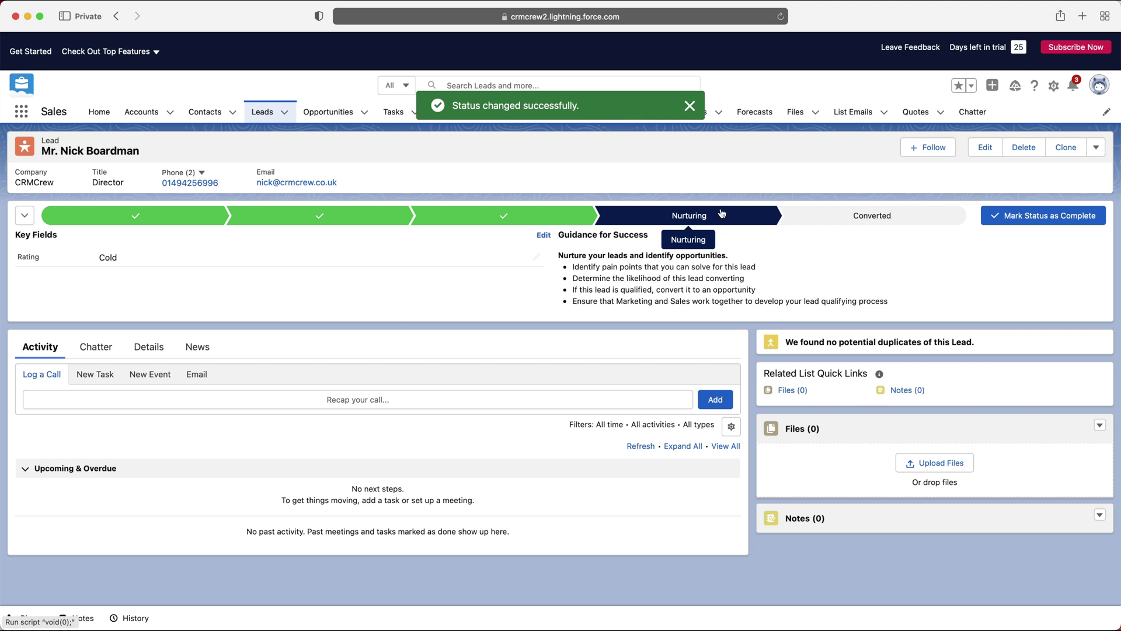
click(856, 223)
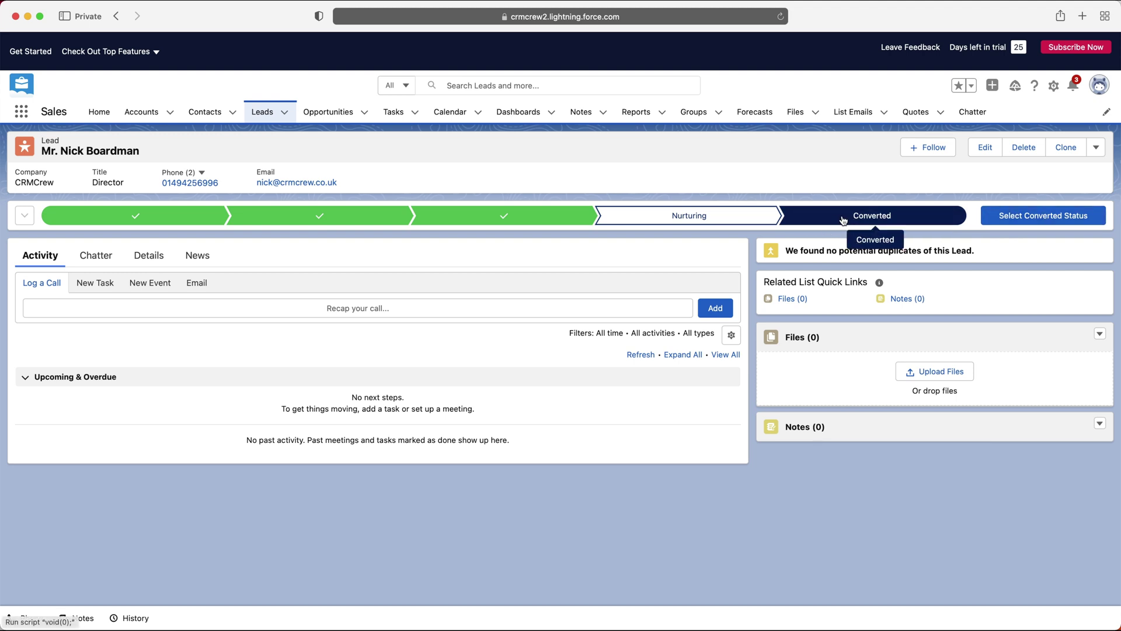
Convert the lead, reviewing the CRMCrew account and CRMCrew- opportunity names before confirming.
click(1066, 216)
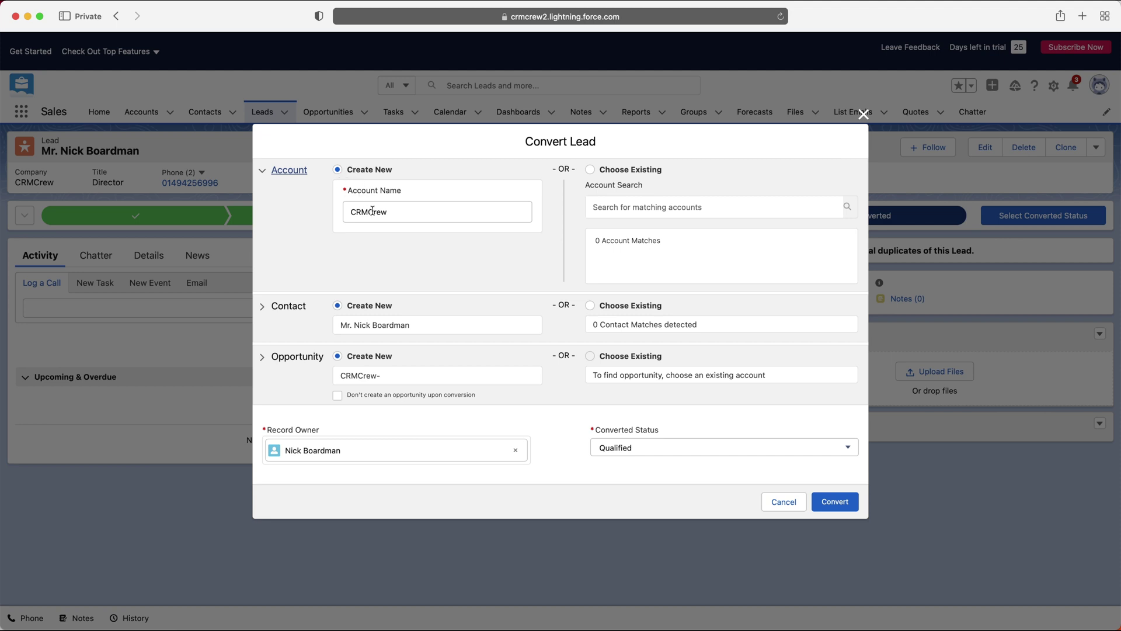
click(396, 212)
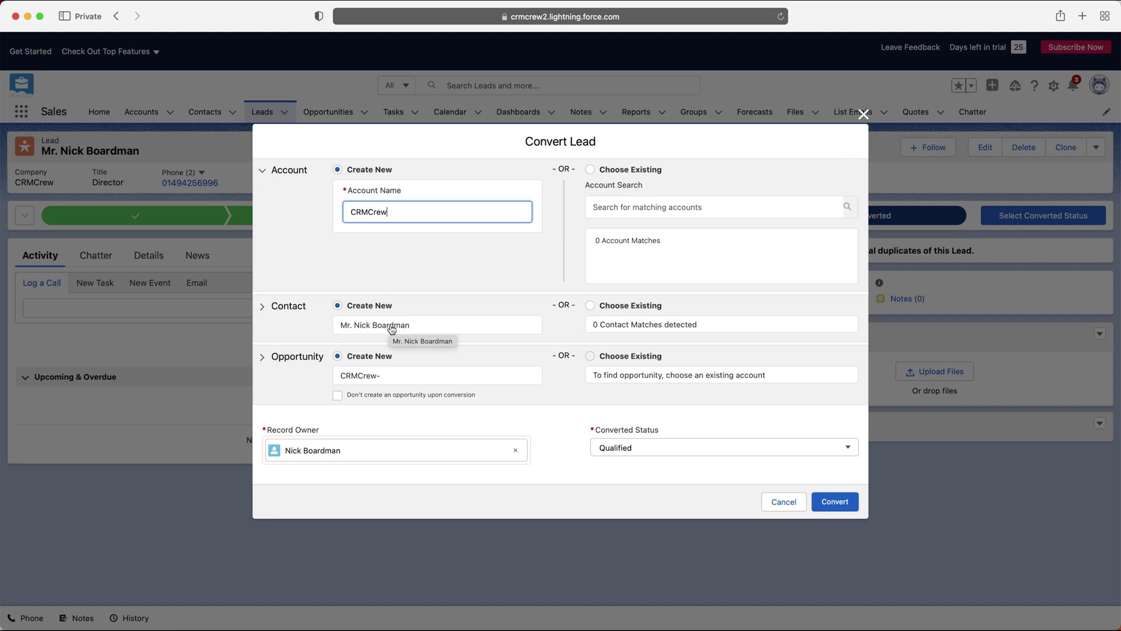
click(390, 374)
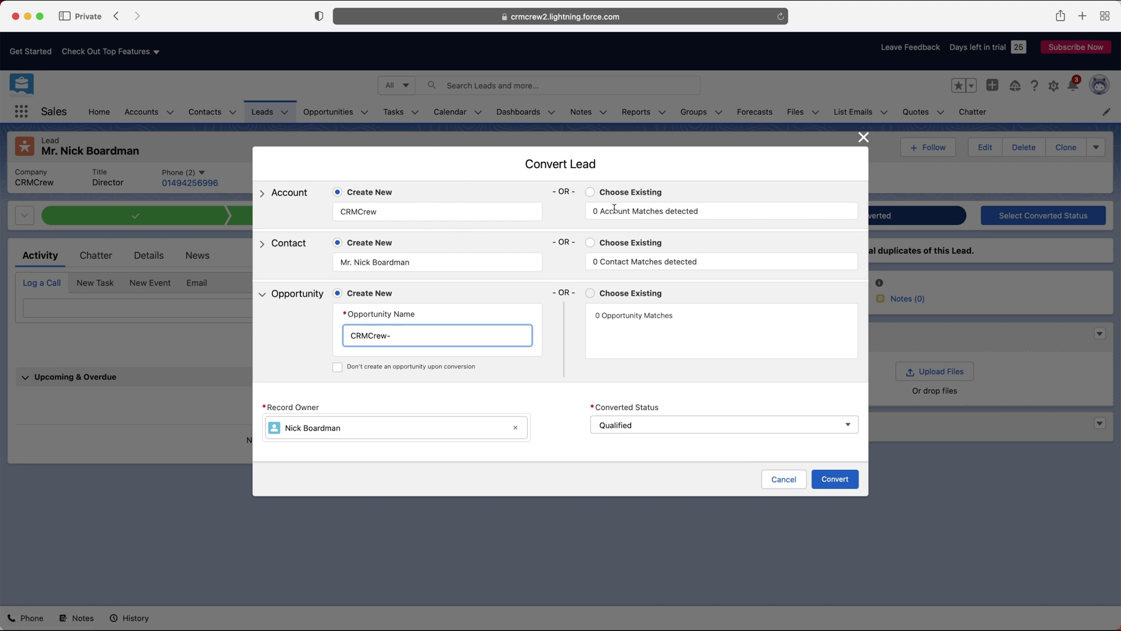
mouse_move(613, 211)
mouse_down()
mouse_move(707, 210)
mouse_move(593, 211)
mouse_up()
click(592, 212)
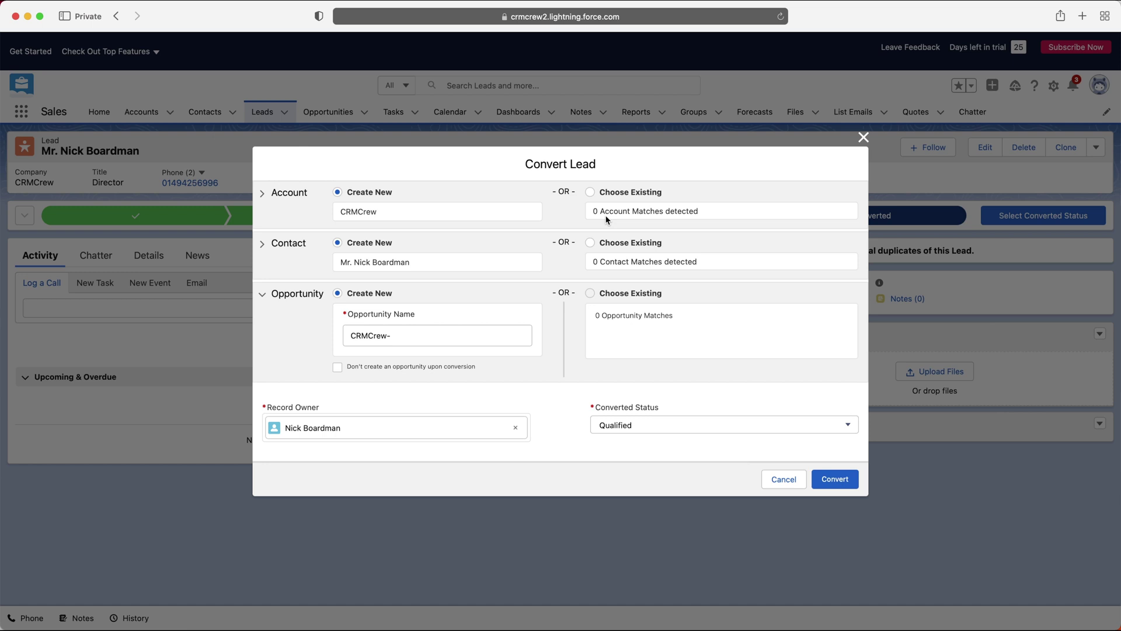
click(829, 480)
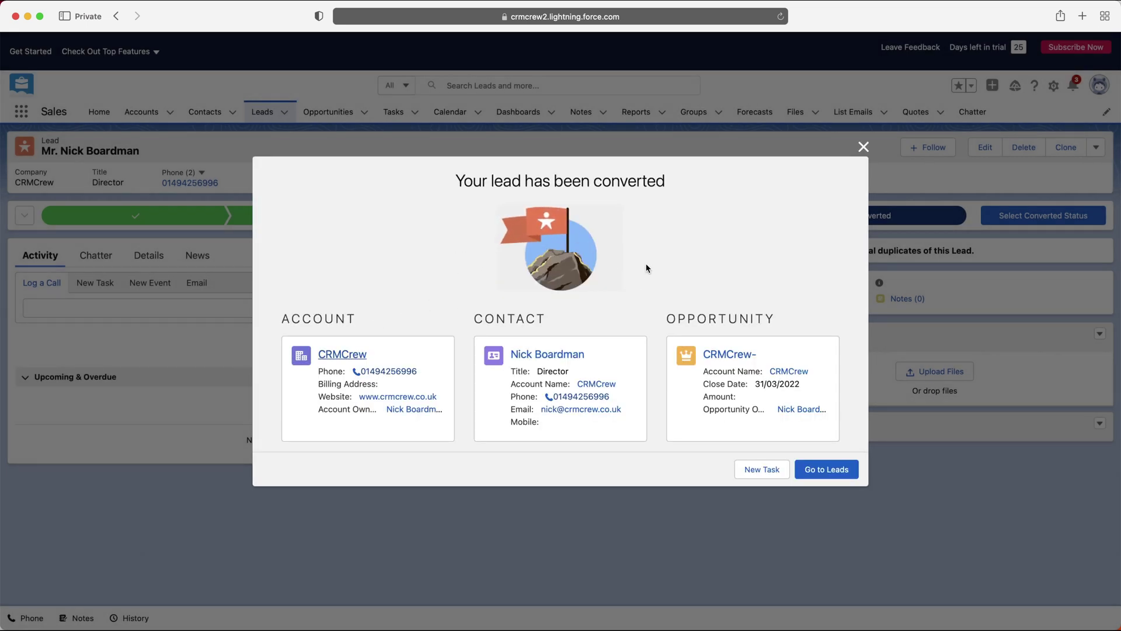
Close the conversion summary, view the new contact under Contacts, then return to All Open Leads.
click(863, 147)
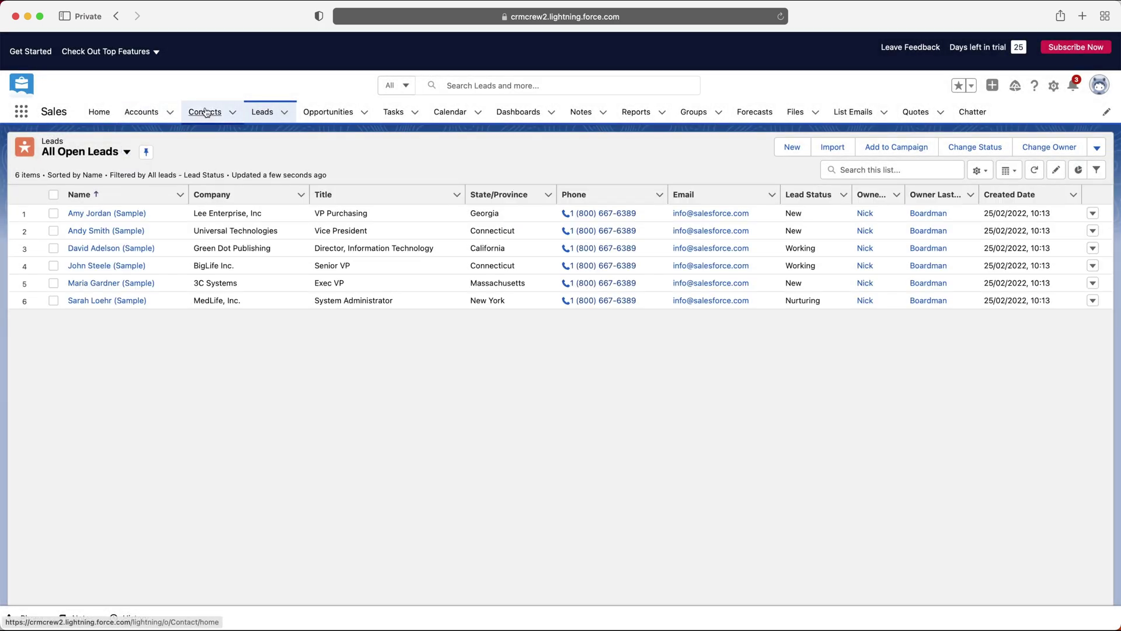
click(205, 112)
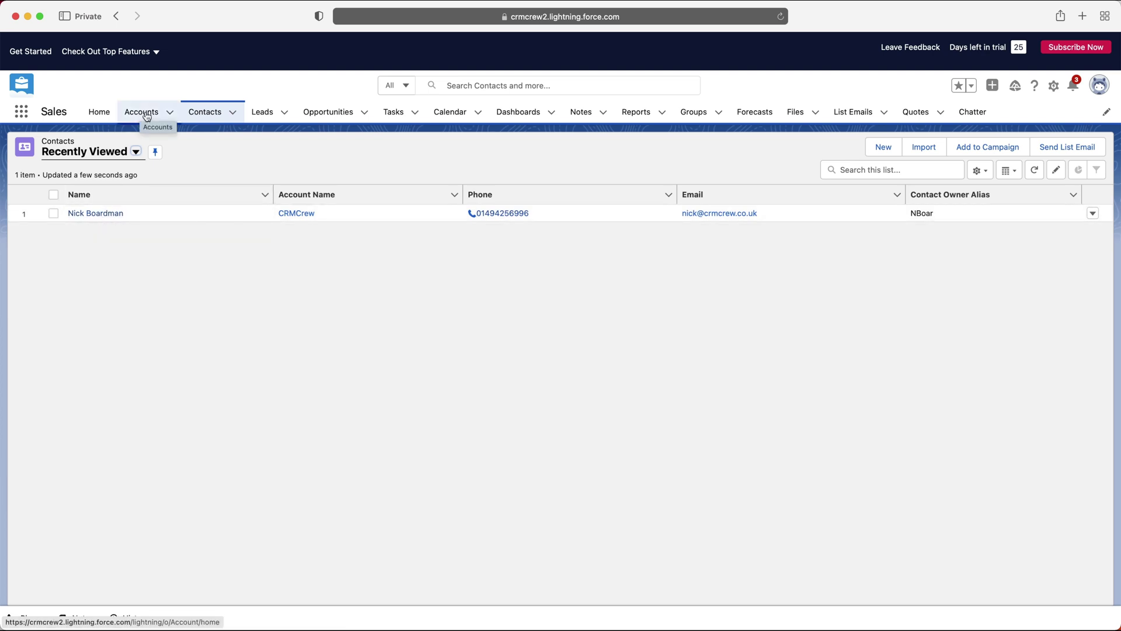
click(261, 113)
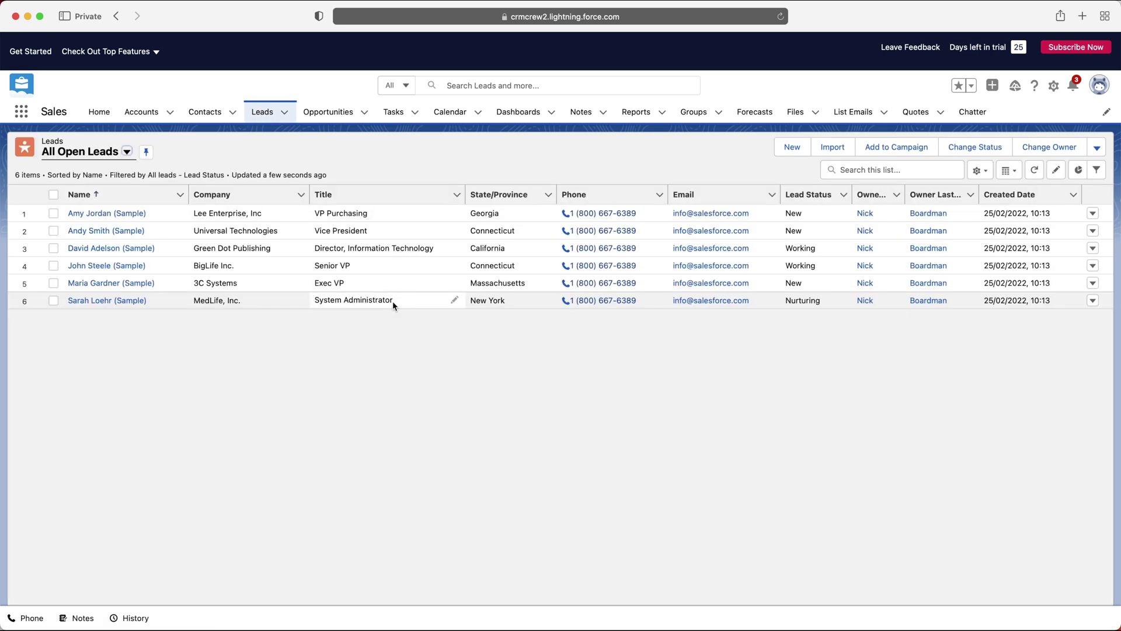